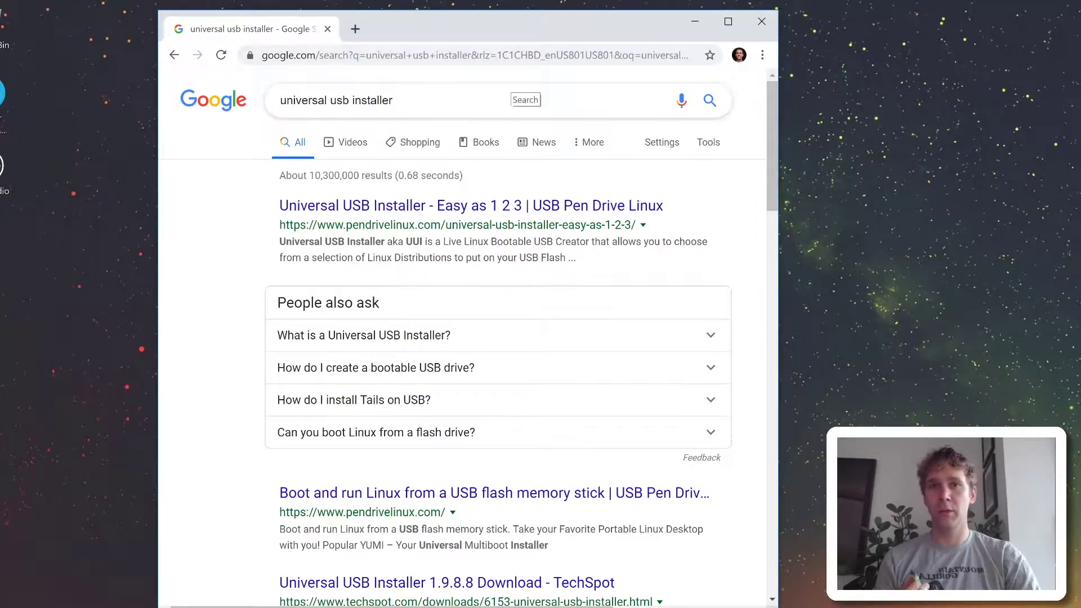
# - Search the web for "ubuntu download" in a new browser tab and open the Ubuntu Desktop download page
pyautogui.click(355, 29)
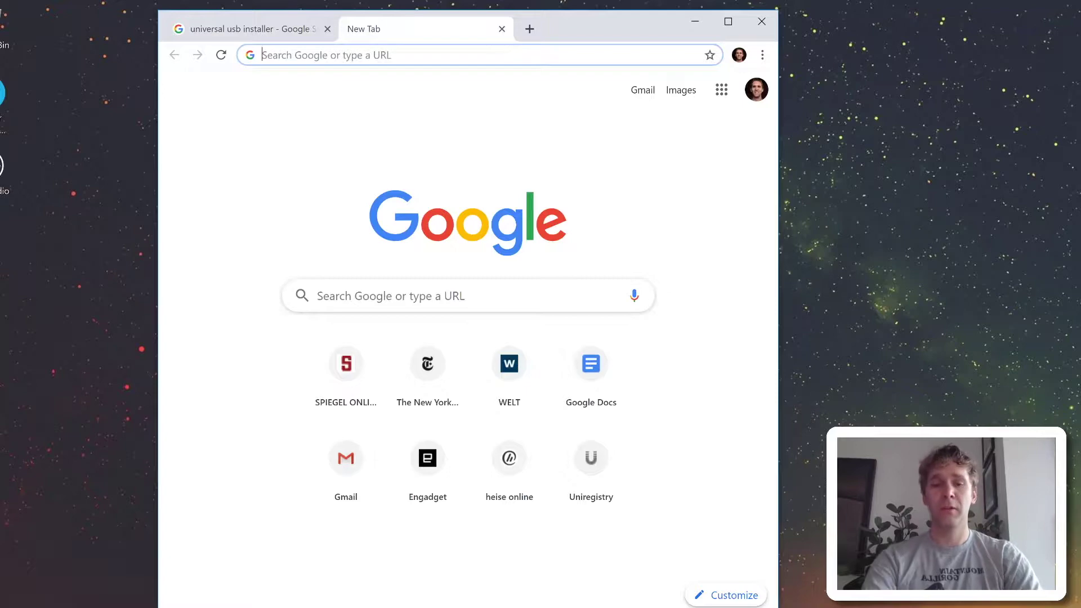
pyautogui.write('ubuntu')
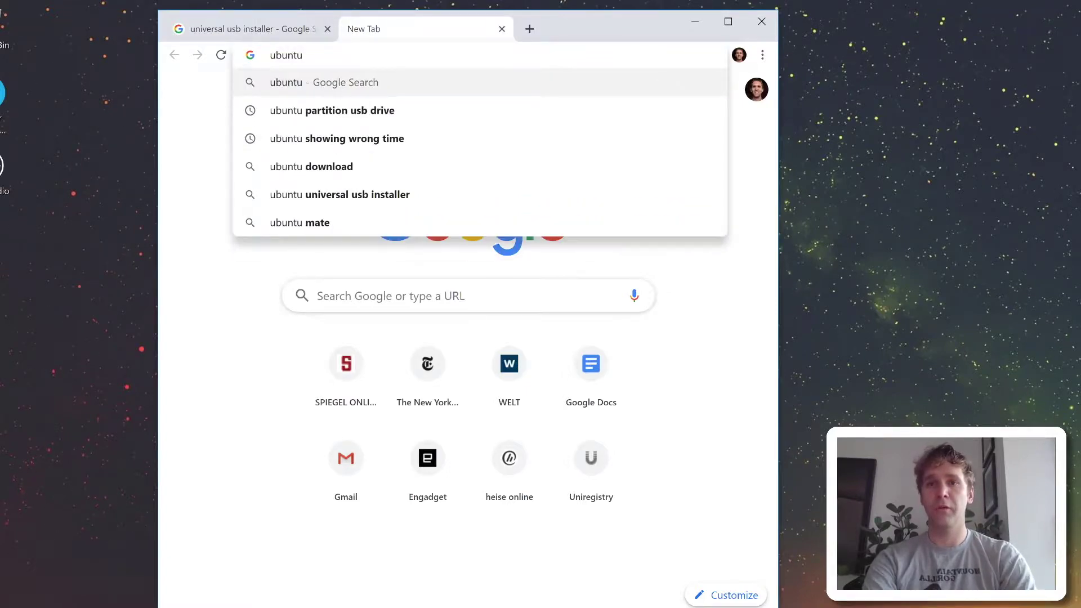
pyautogui.write(' download')
pyautogui.press('Return')
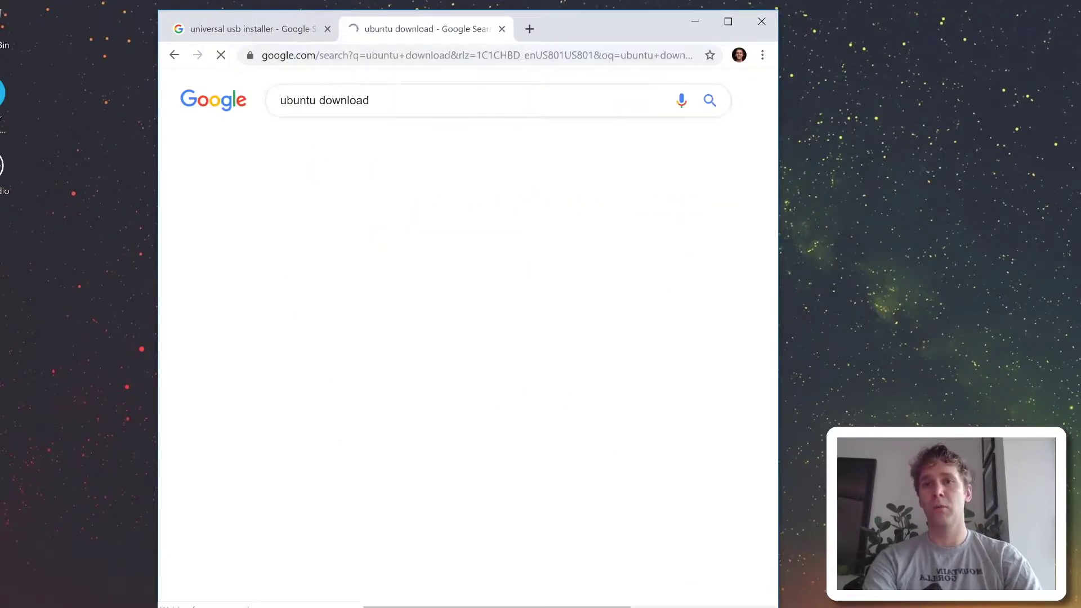
pyautogui.scroll(-2, 514, 311)
pyautogui.click(374, 252)
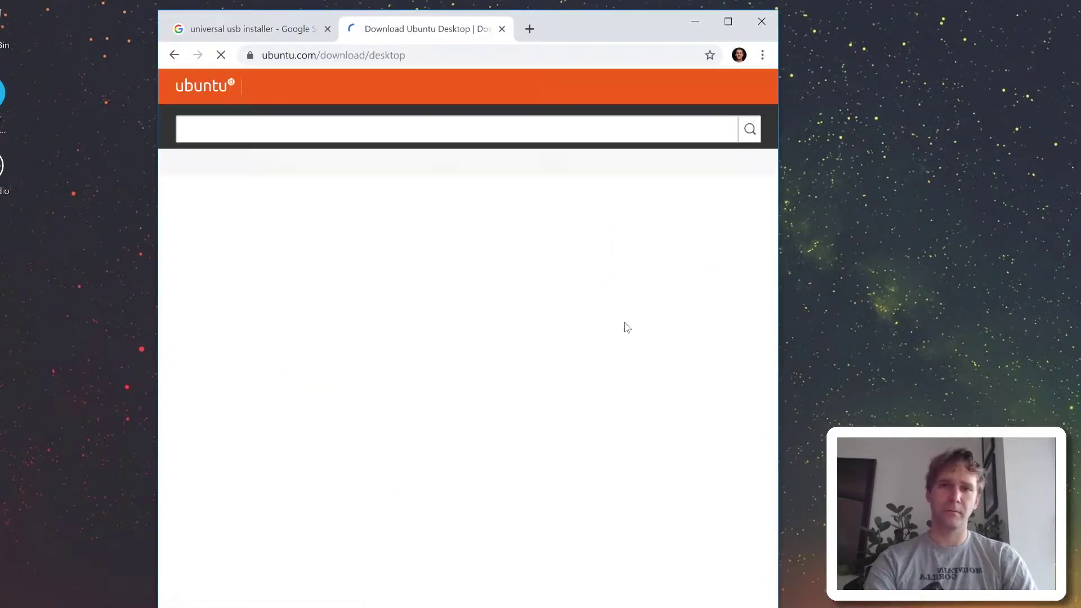
# - Compare the Ubuntu 18.04.3 LTS and Ubuntu 19.04 releases, examining their support periods and the recommended system requirements
pyautogui.scroll(-3, 507, 349)
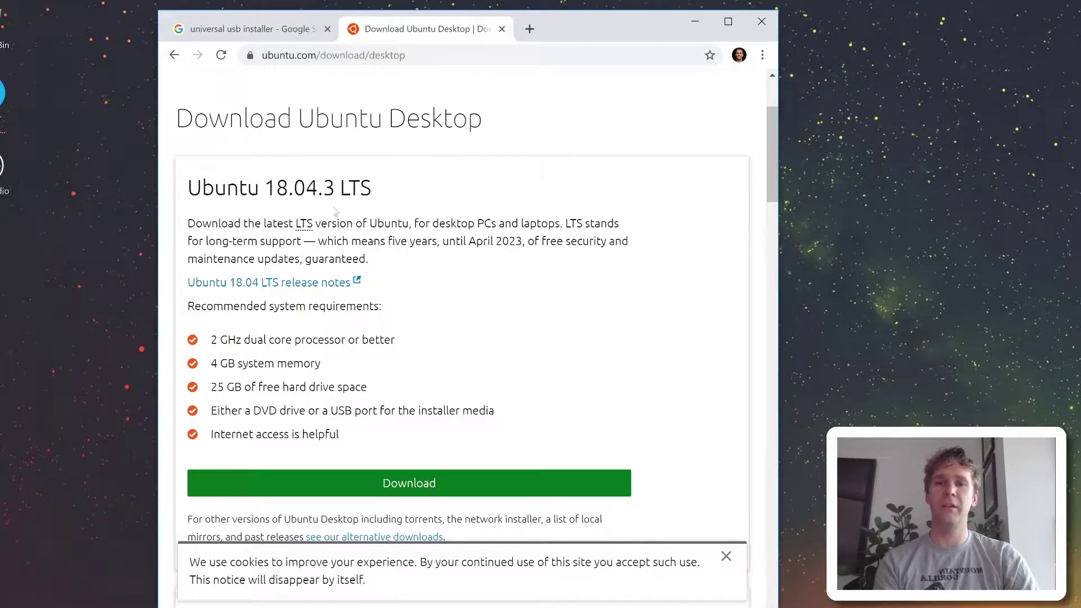
pyautogui.scroll(-5, 383, 206)
pyautogui.scroll(-3, 282, 345)
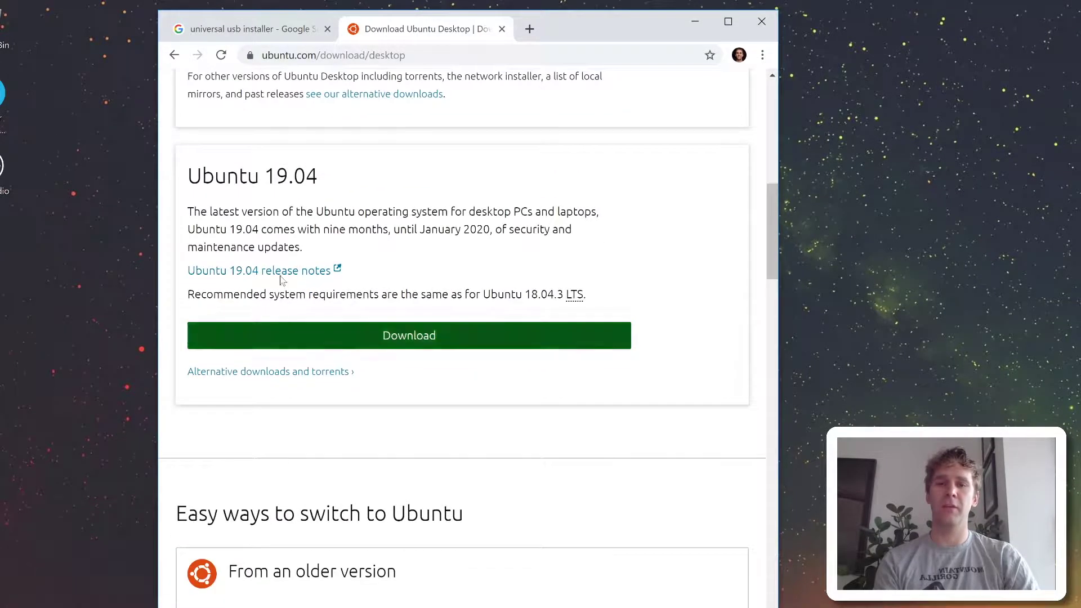
pyautogui.scroll(8, 352, 251)
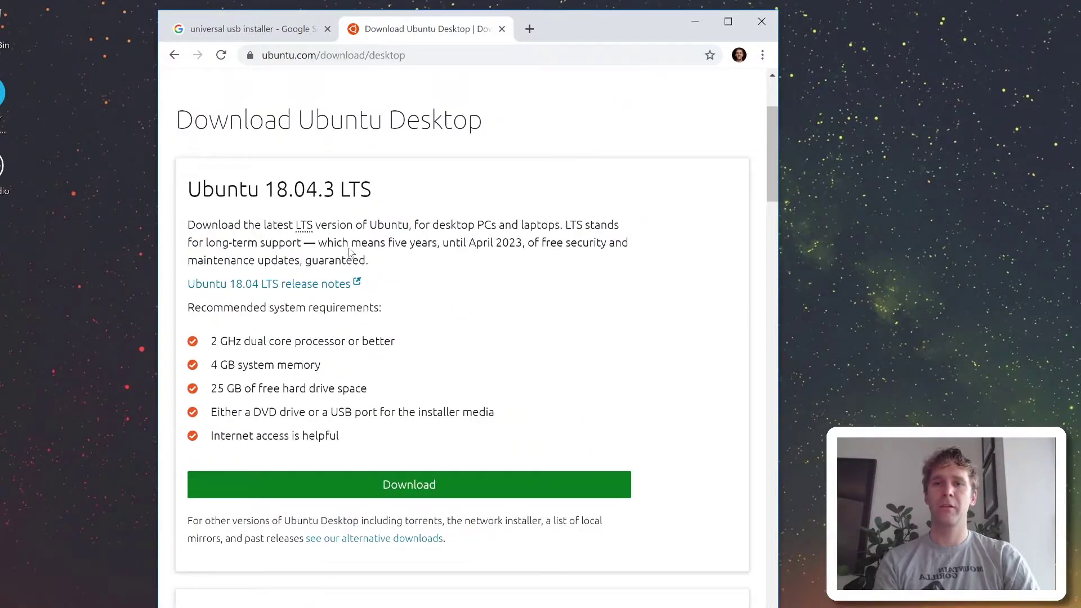
pyautogui.scroll(2, 350, 251)
pyautogui.moveTo(336, 336); pyautogui.dragTo(379, 340)
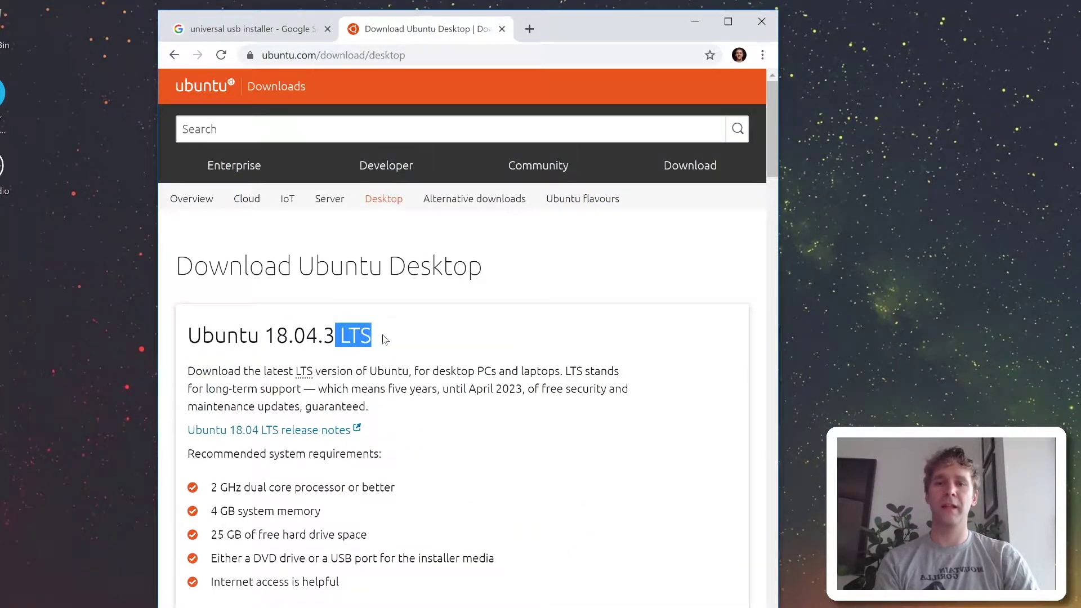
pyautogui.click(383, 337)
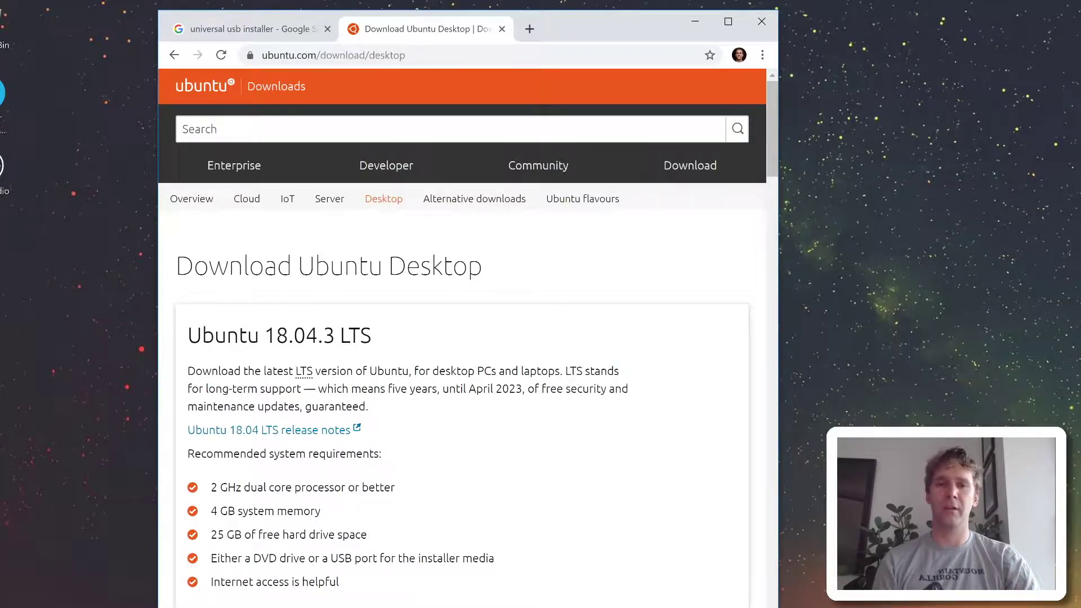
pyautogui.moveTo(463, 388); pyautogui.dragTo(522, 389)
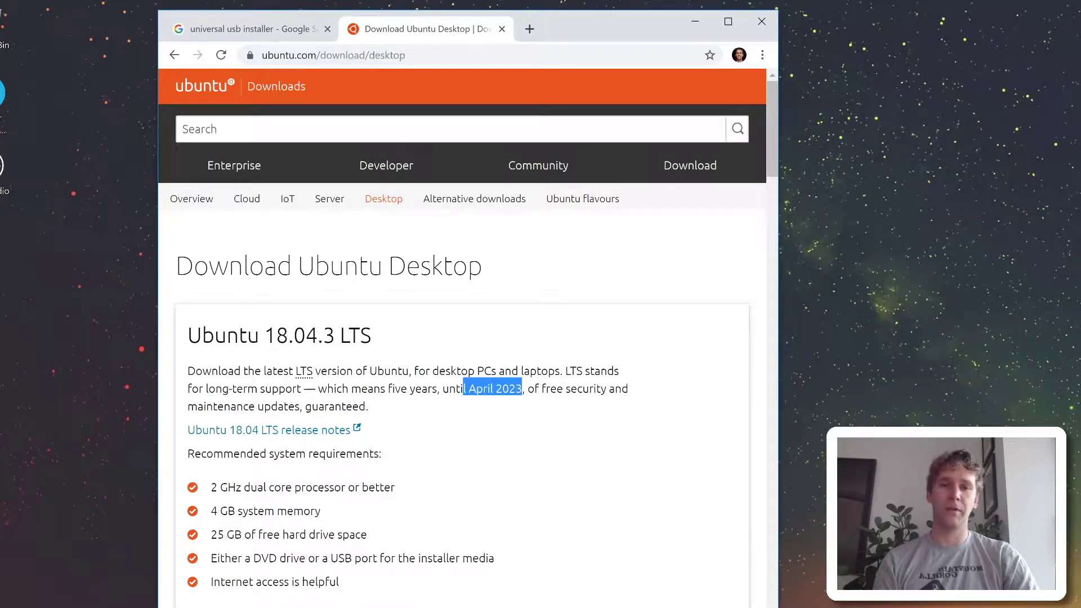
pyautogui.click(523, 389)
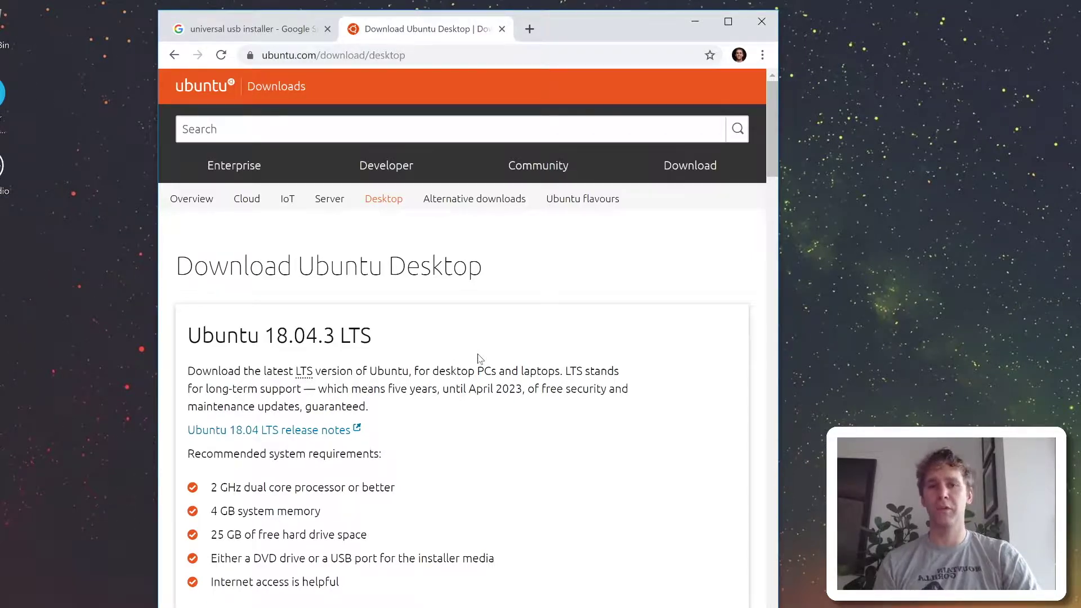
pyautogui.scroll(-8, 478, 358)
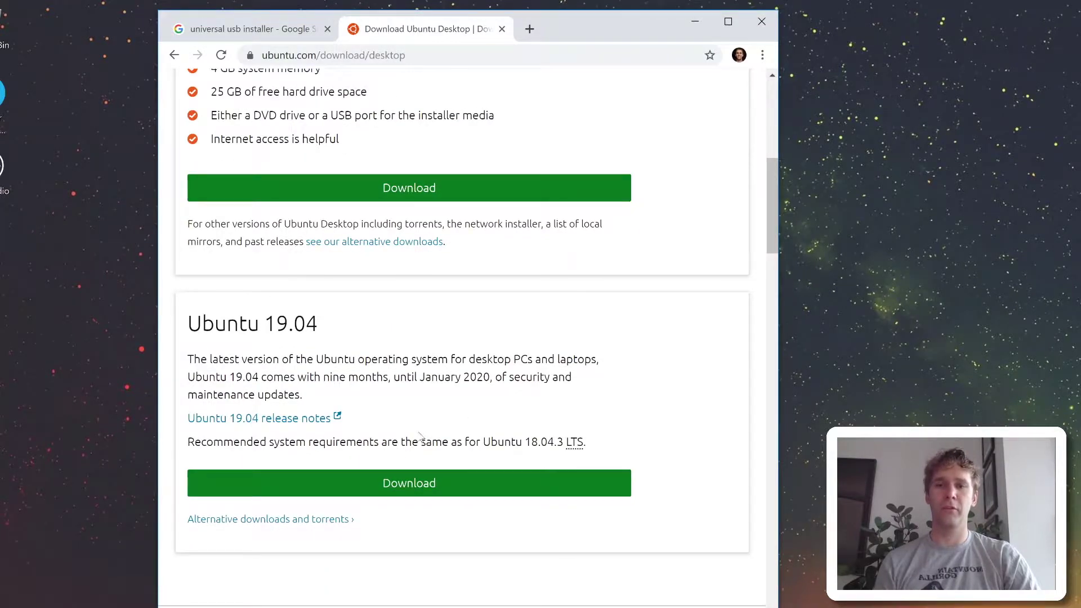
# - Download the Ubuntu 18.04.3 LTS desktop image and reposition the browser window on the desktop
pyautogui.scroll(8, 422, 436)
pyautogui.scroll(-3, 421, 435)
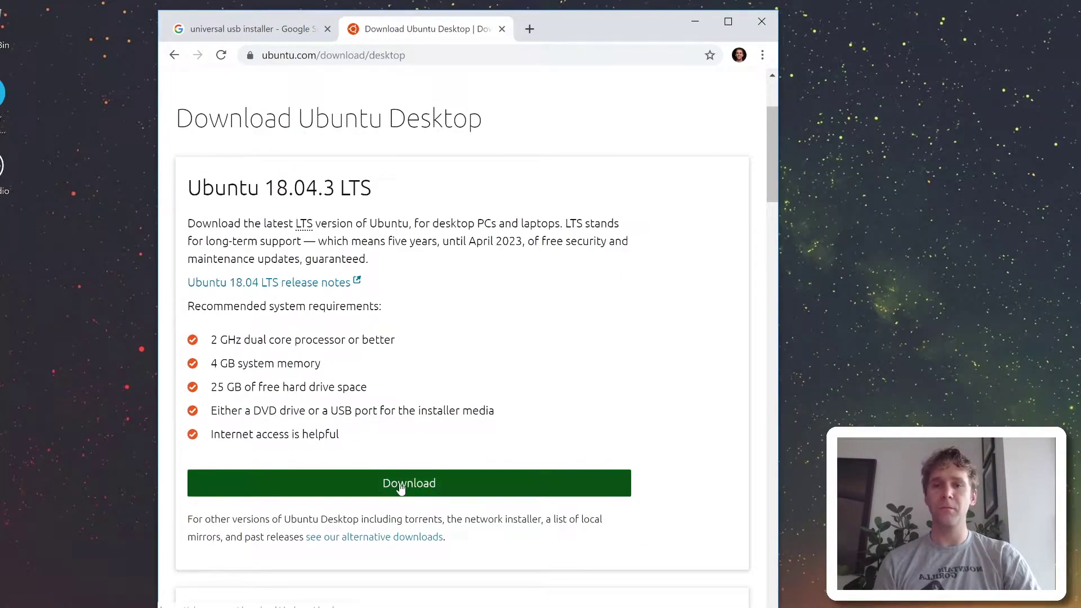
pyautogui.click(401, 489)
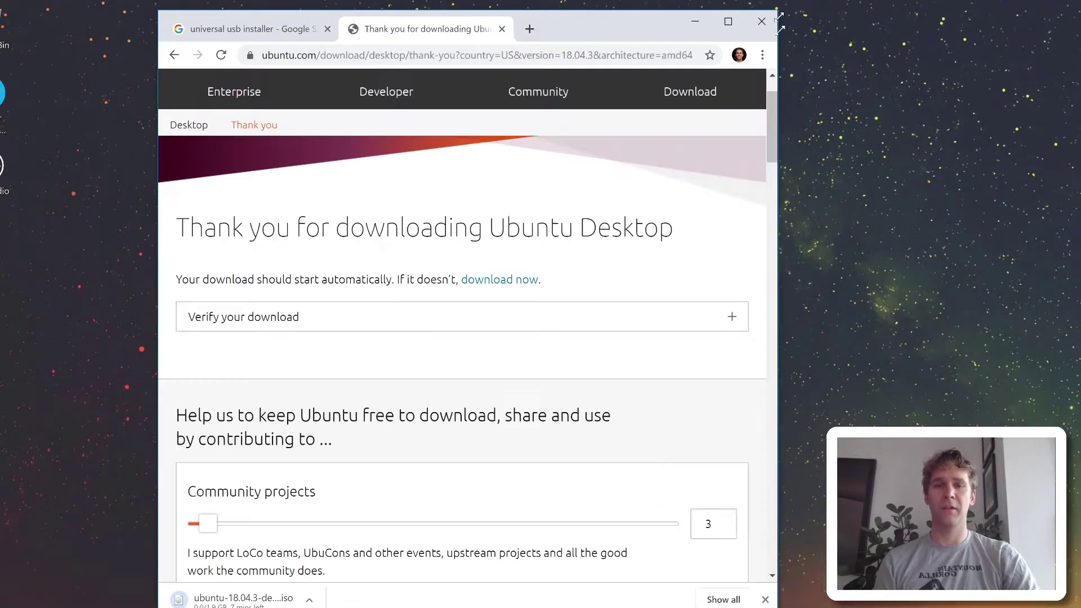
pyautogui.moveTo(745, 8); pyautogui.dragTo(745, 61)
pyautogui.moveTo(644, 85); pyautogui.dragTo(659, 52)
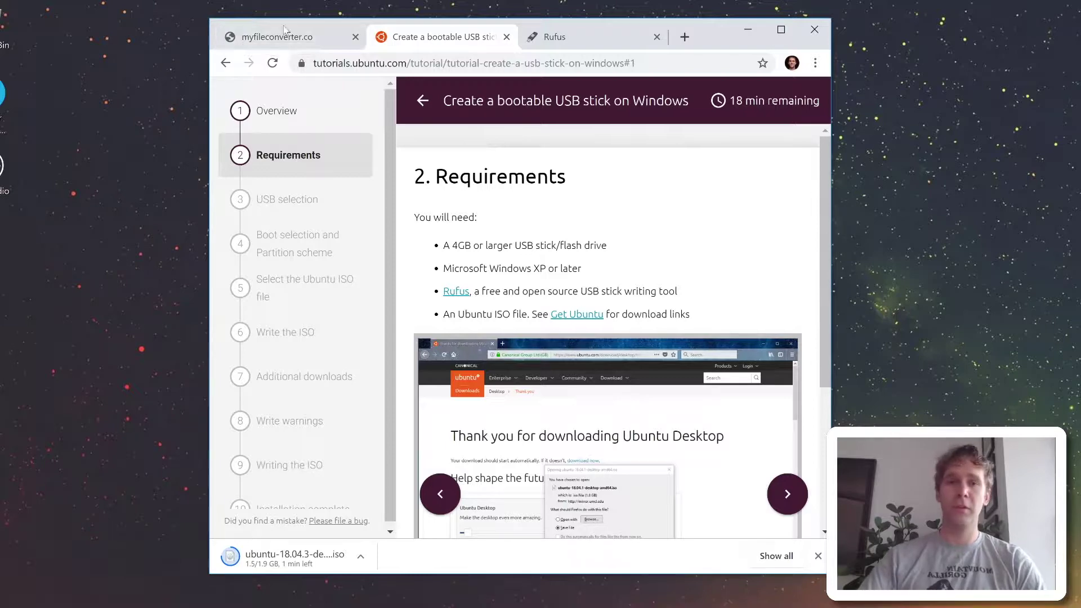
# - Download Rufus 3.6 from the already open Rufus website
pyautogui.click(571, 38)
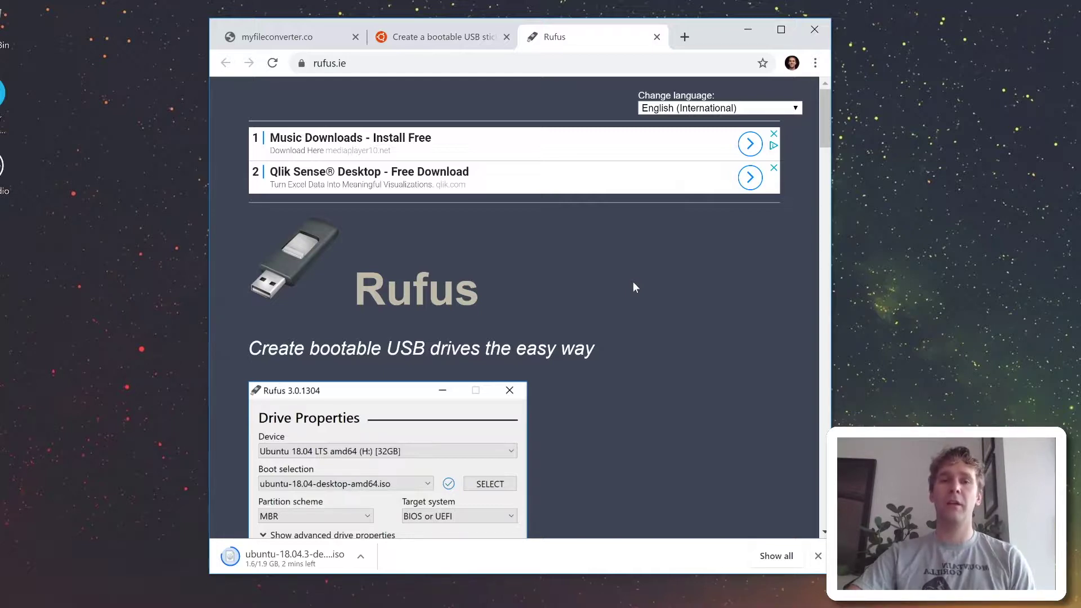
pyautogui.scroll(-10, 582, 239)
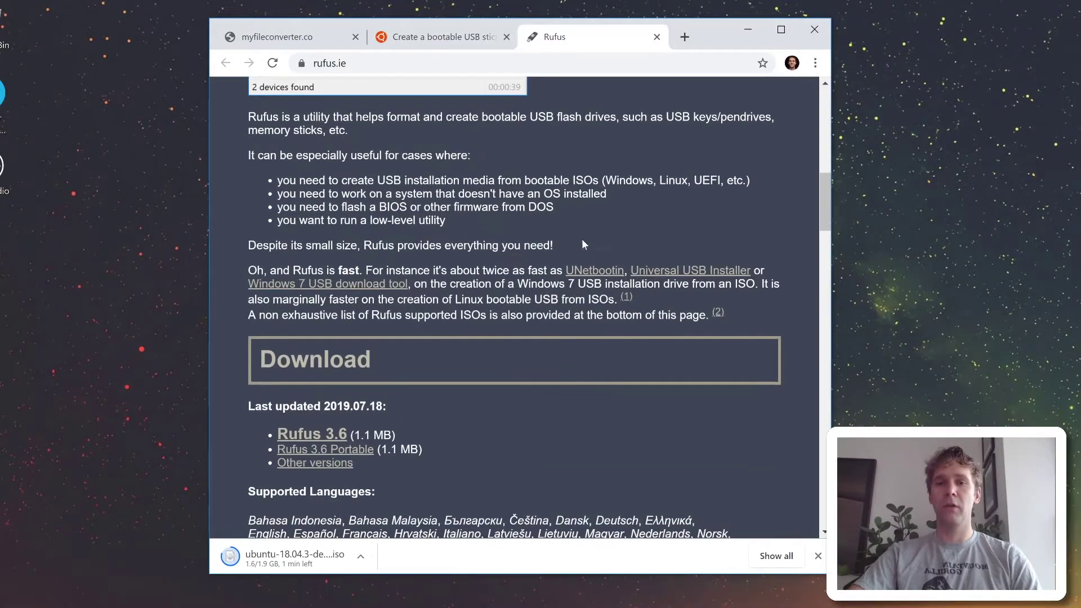
pyautogui.scroll(-1, 582, 242)
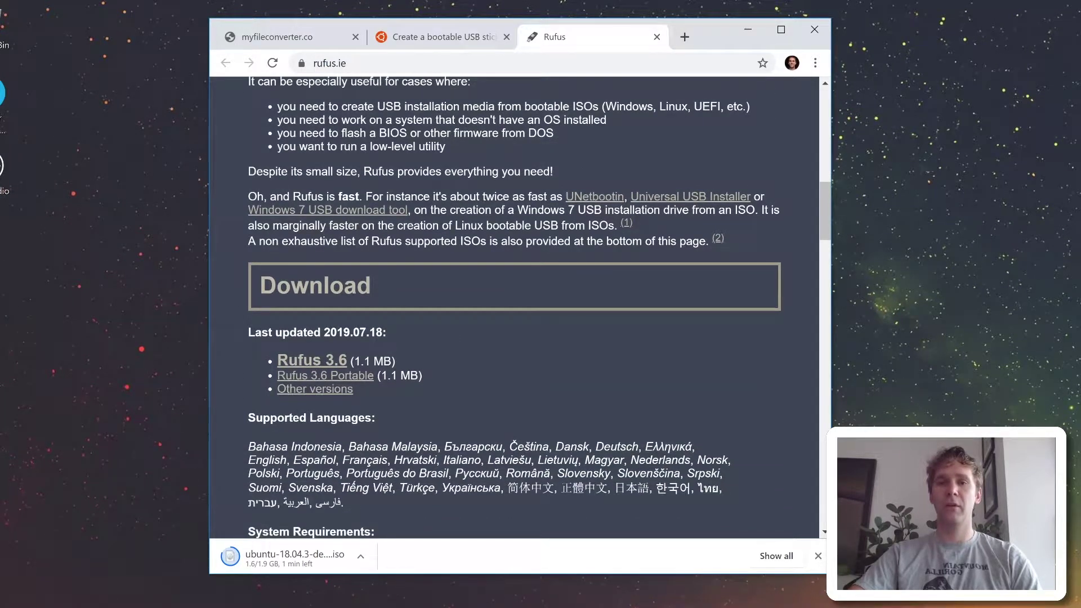
pyautogui.click(308, 361)
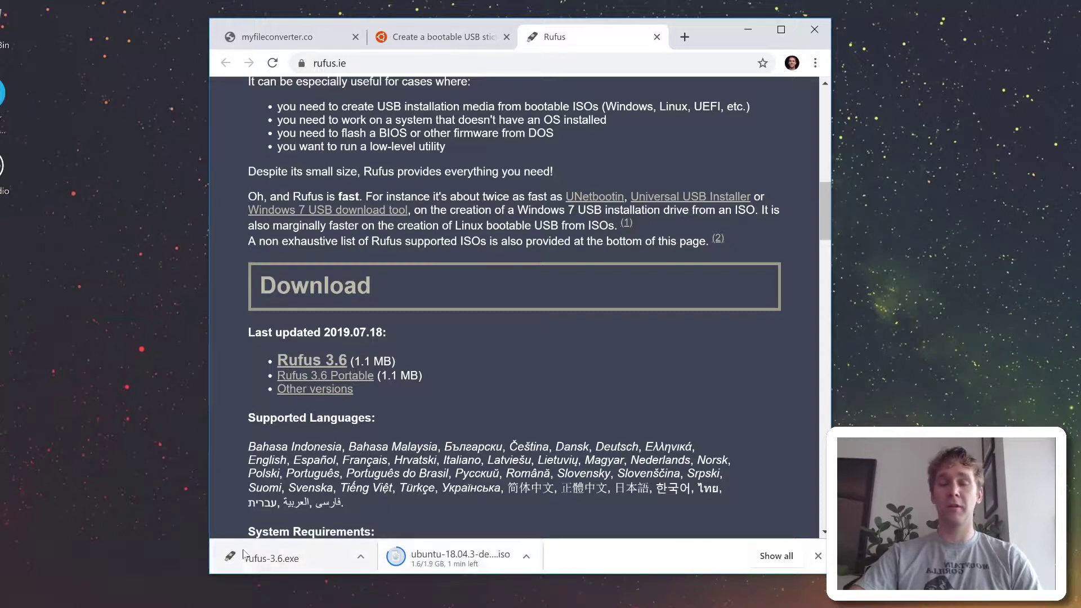
# - Launch the downloaded rufus-3.6.exe with permission to make changes, and allow it to check for application updates online
pyautogui.click(272, 558)
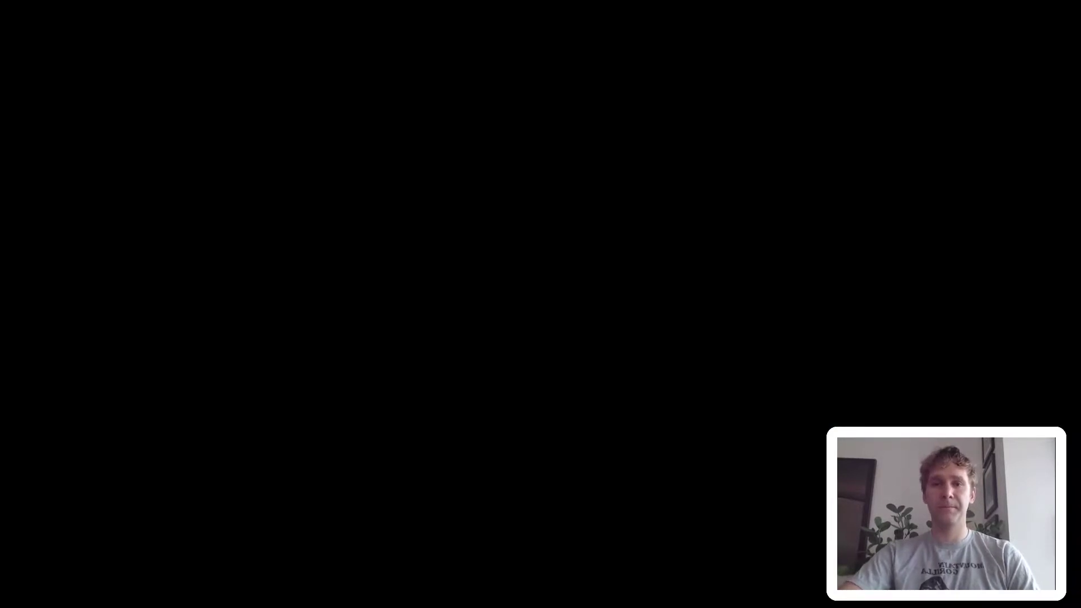
pyautogui.click(573, 342)
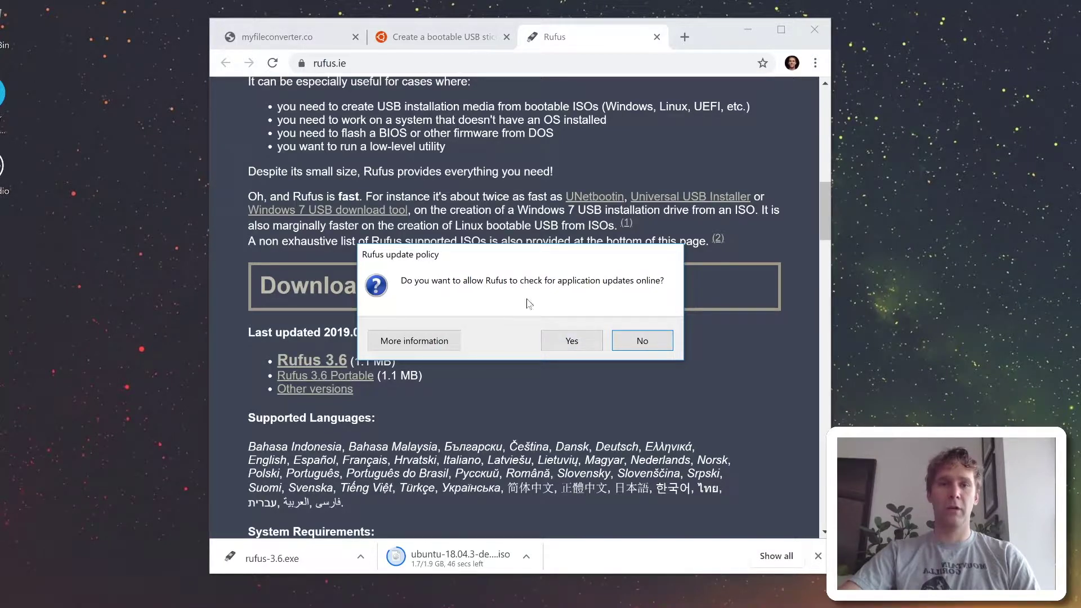
pyautogui.click(570, 341)
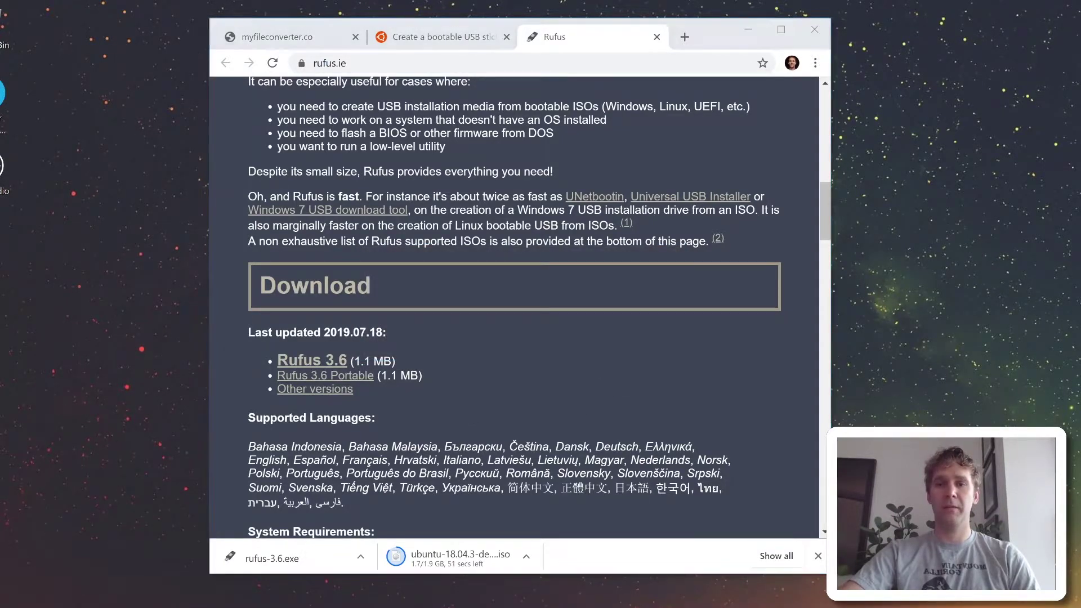
pyautogui.moveTo(528, 58); pyautogui.dragTo(506, 116)
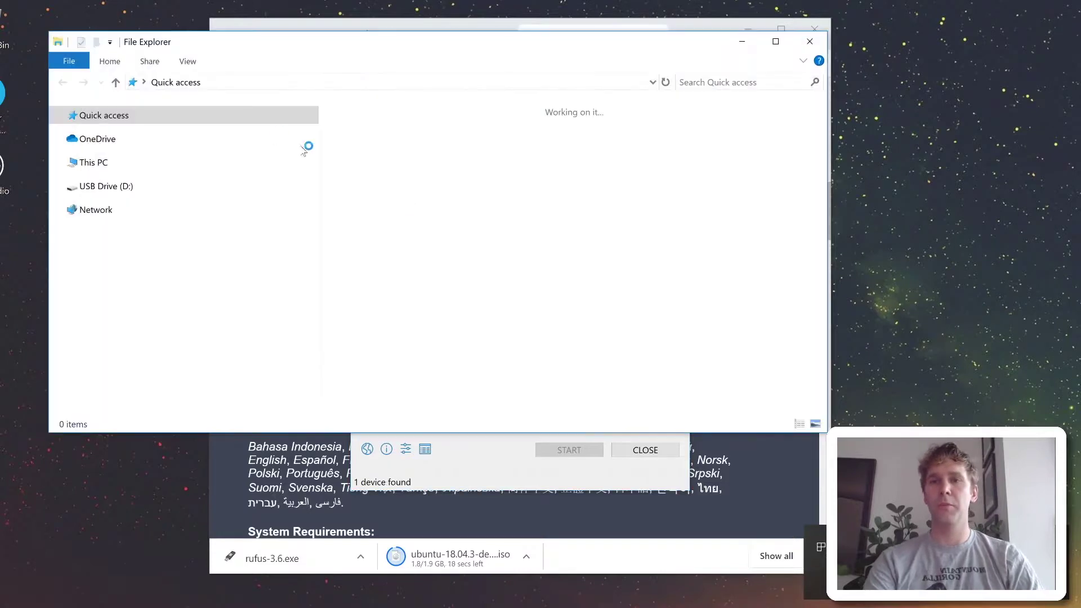
# - Check the contents of USB Drive (D:) in File Explorer and close the window
pyautogui.moveTo(403, 43); pyautogui.dragTo(591, 75)
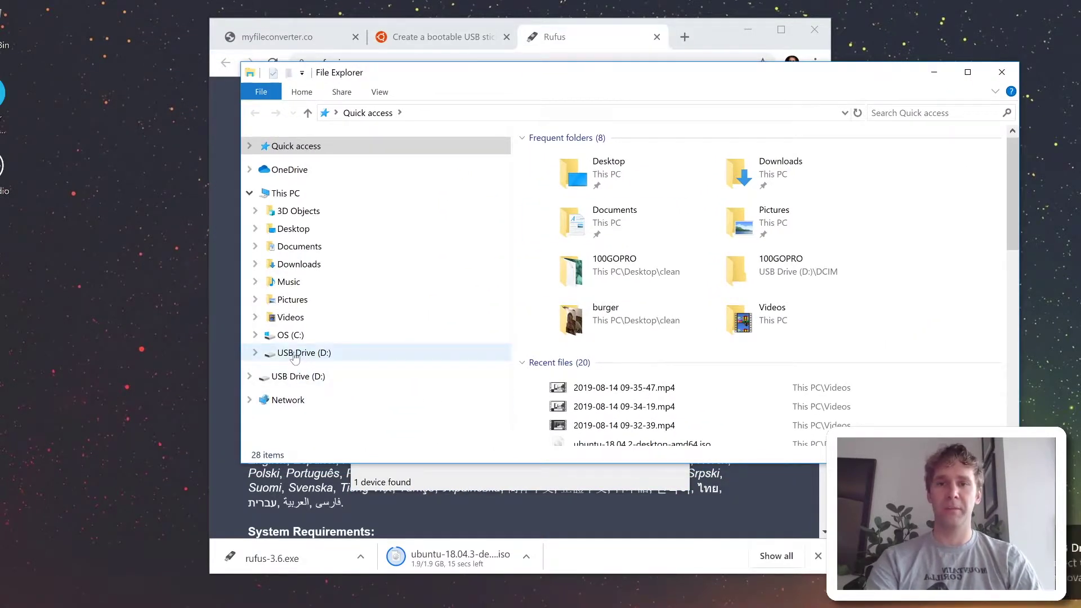
pyautogui.click(301, 357)
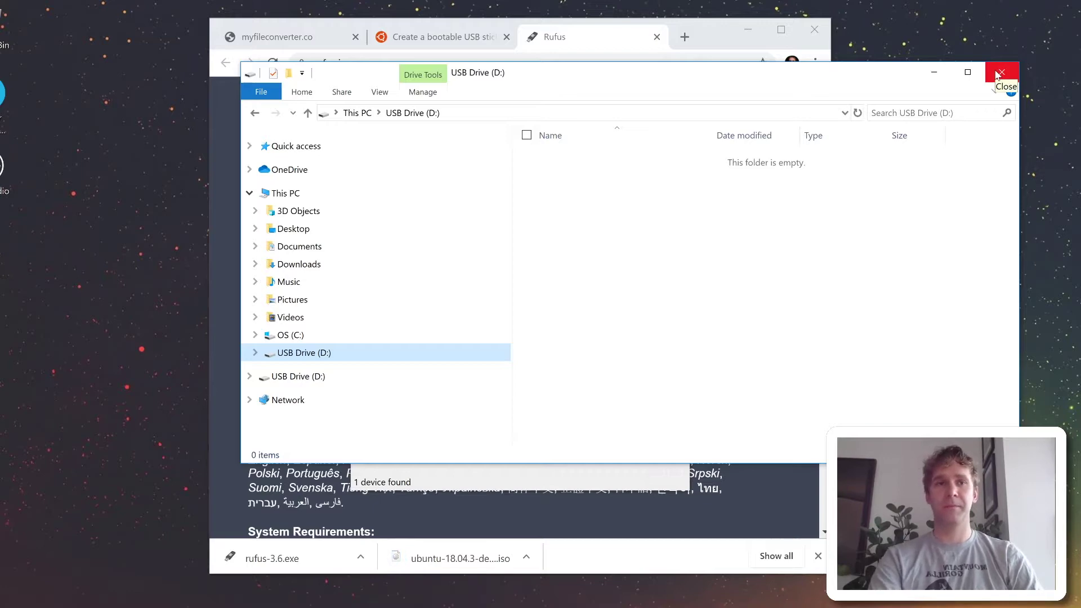
pyautogui.click(1000, 73)
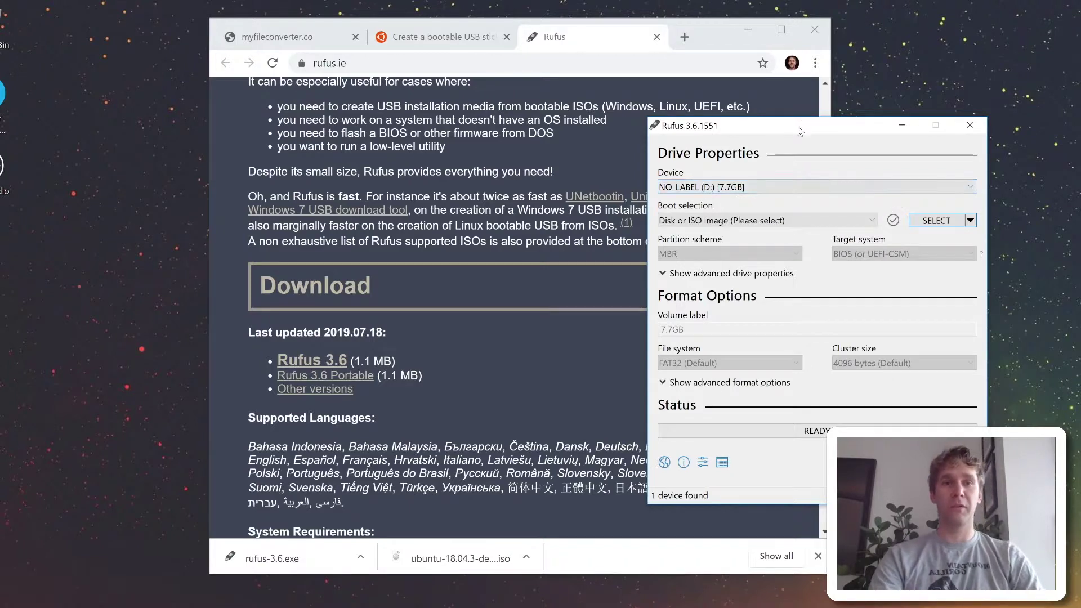
# - Set the Rufus boot selection to Disk or ISO image and load ubuntu-18.04.3-desktop-amd64.iso from the Downloads folder
pyautogui.click(738, 220)
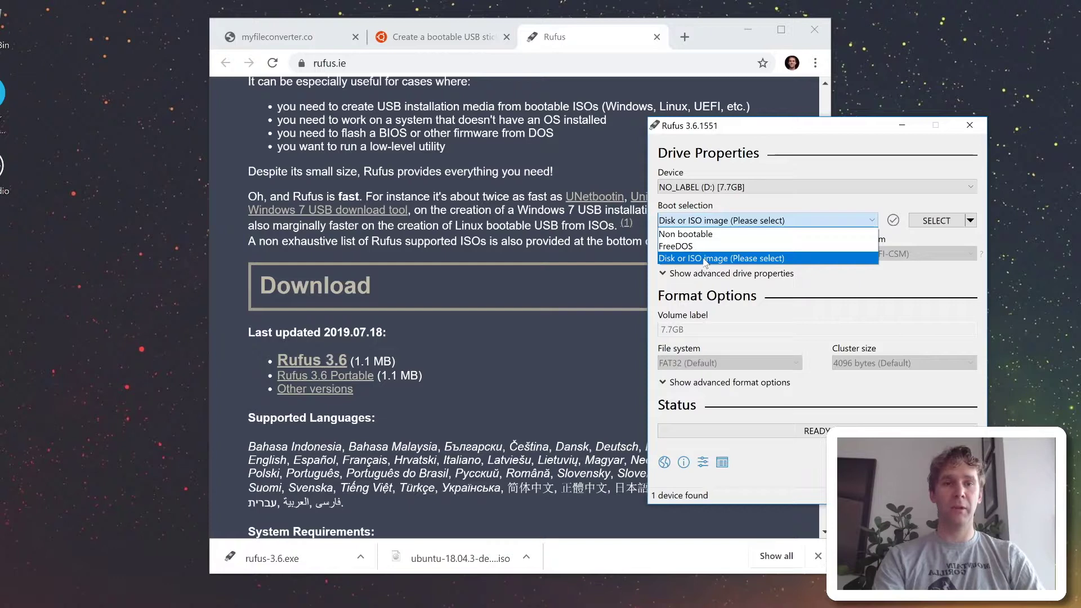
pyautogui.click(705, 259)
pyautogui.click(970, 220)
pyautogui.click(939, 237)
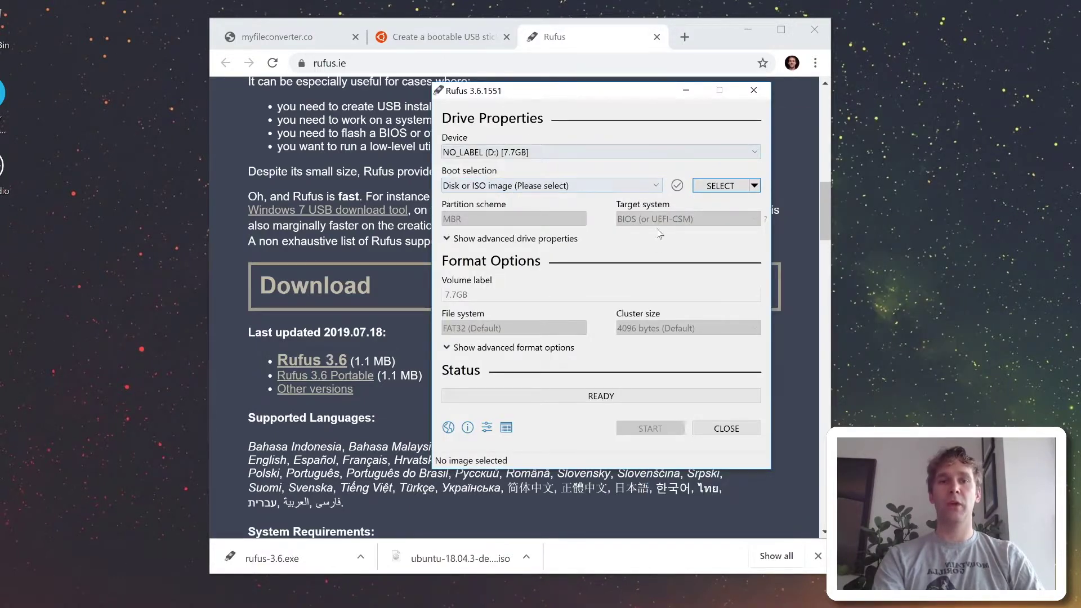
pyautogui.click(715, 188)
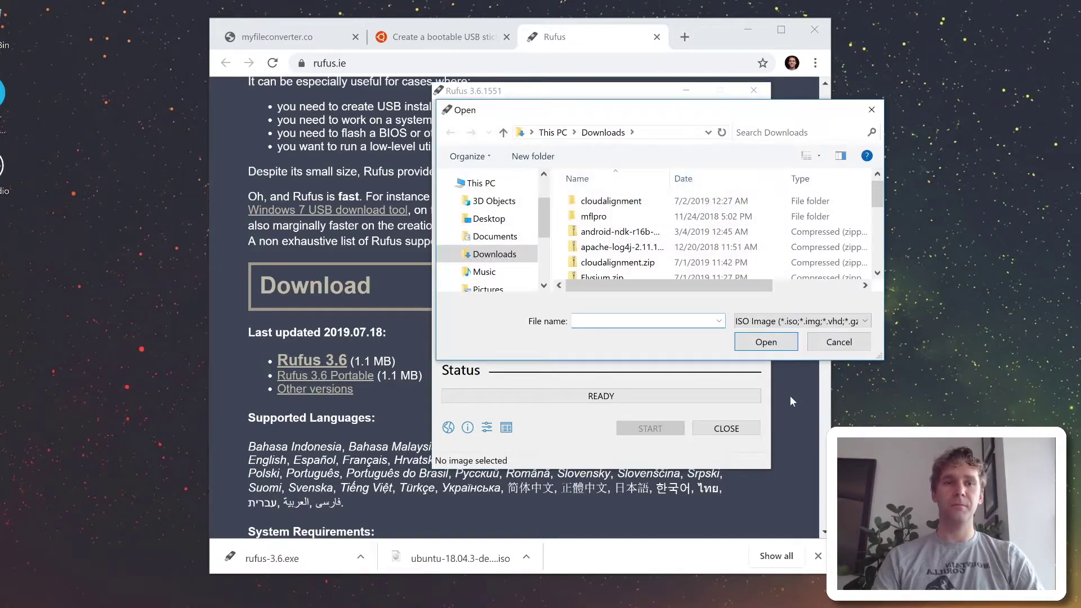
pyautogui.click(762, 340)
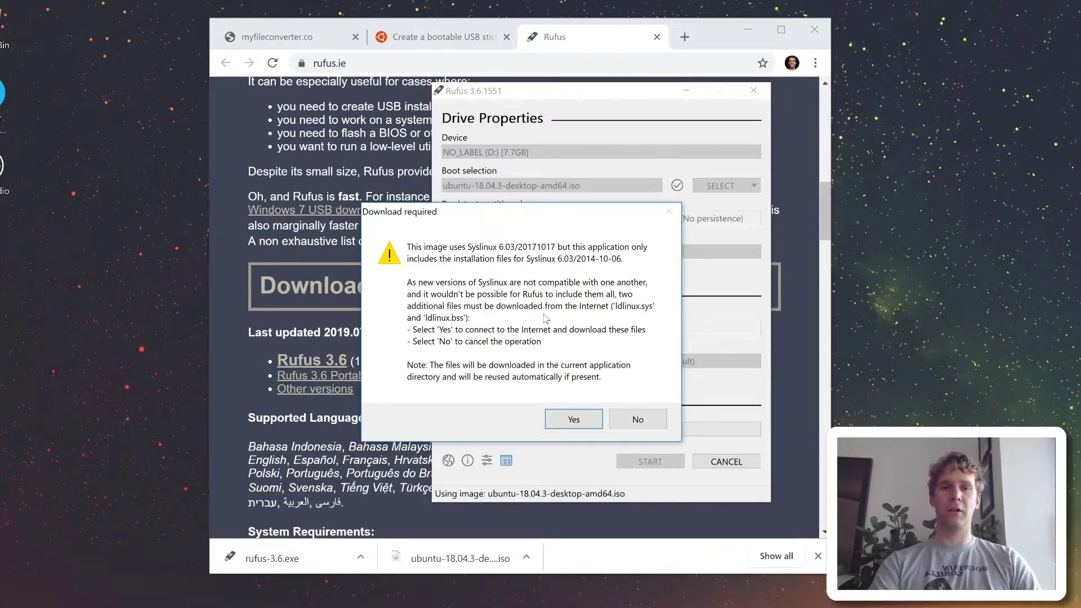
# - Write the Ubuntu image to the USB drive in ISO Image mode, allowing the Syslinux file download and the erasure of drive D:
pyautogui.click(570, 419)
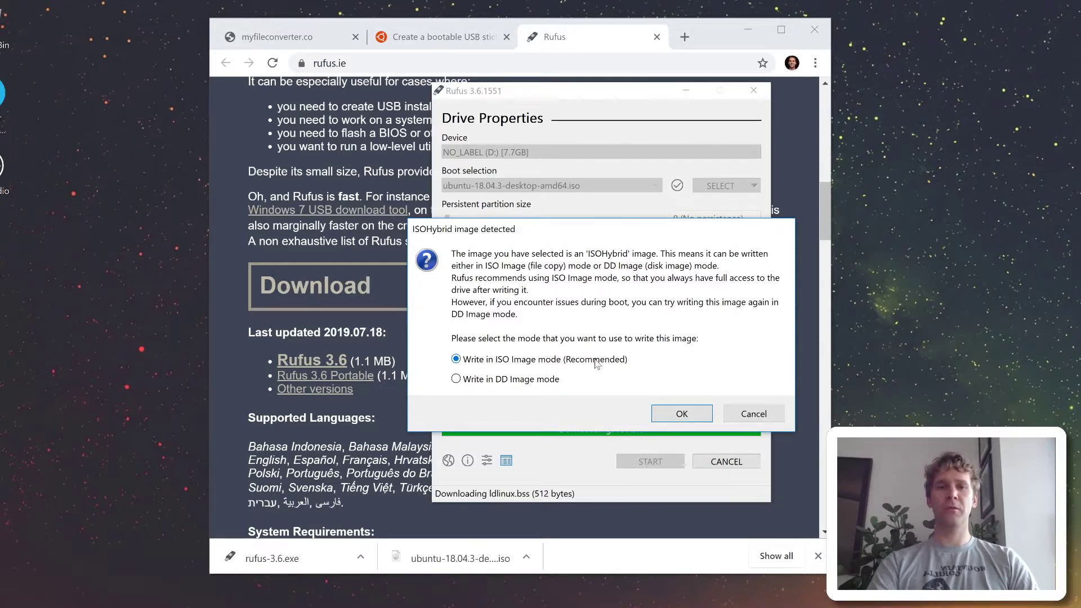
pyautogui.click(685, 415)
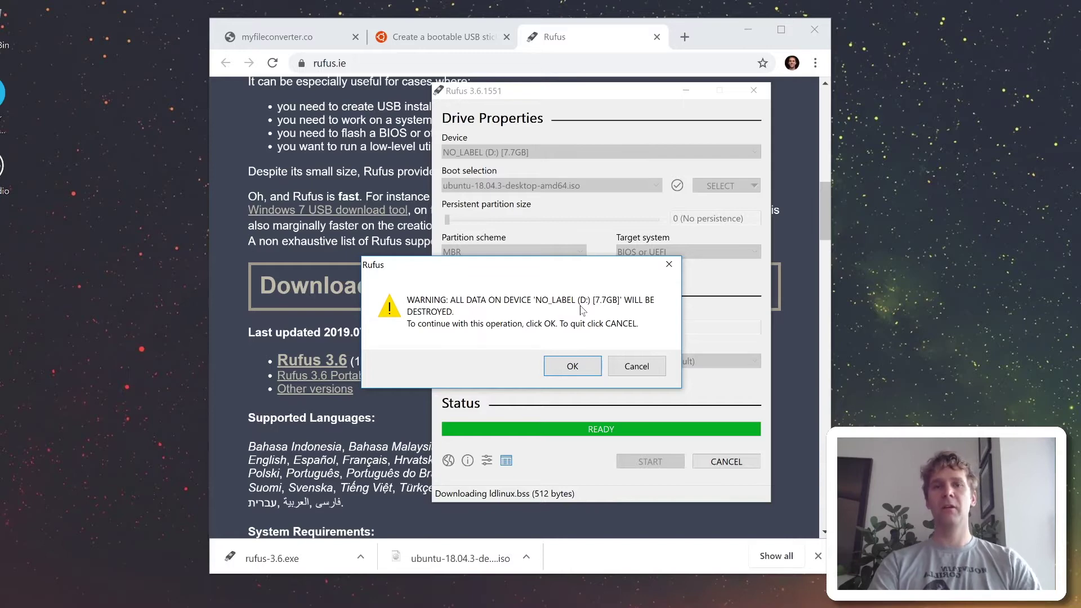
pyautogui.click(599, 368)
pyautogui.moveTo(646, 96); pyautogui.dragTo(553, 54)
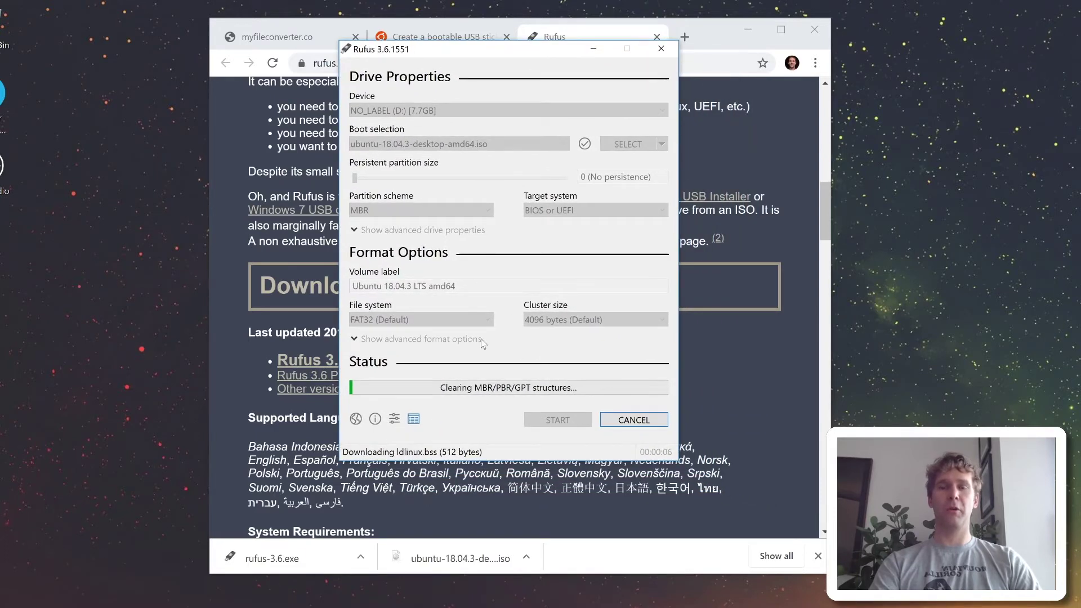